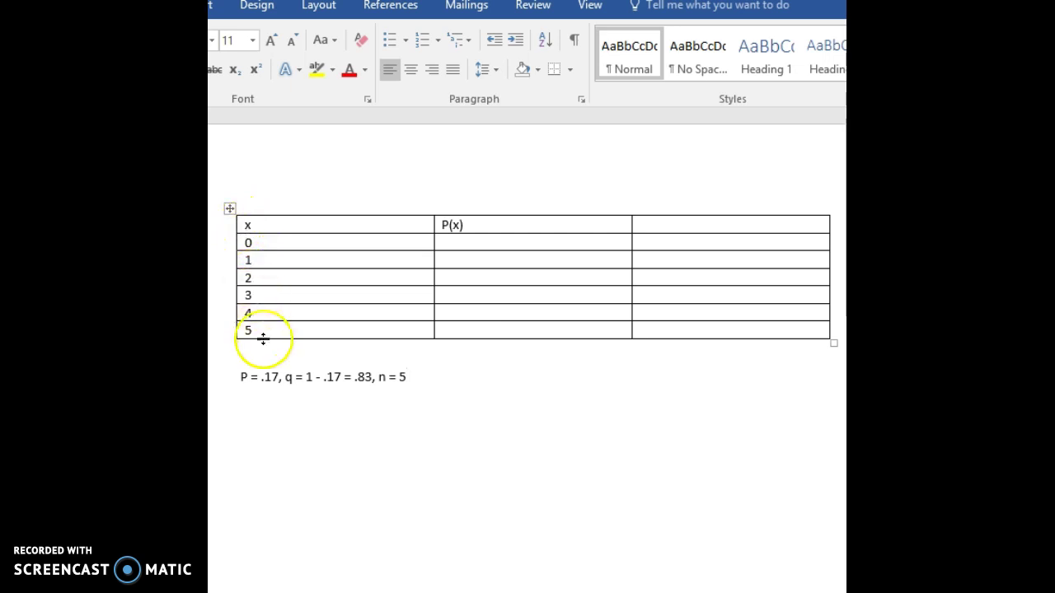
Start a new blank line after 'n = 5' on the parameters line.
{"action": "left_click", "coordinate": [276, 434]}
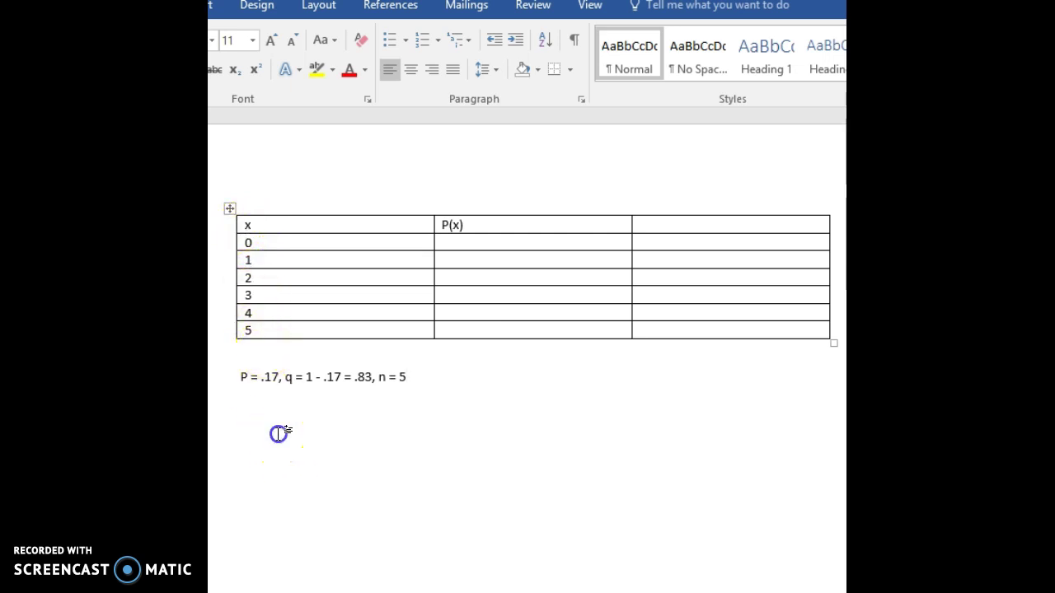
{"action": "left_click", "coordinate": [414, 372]}
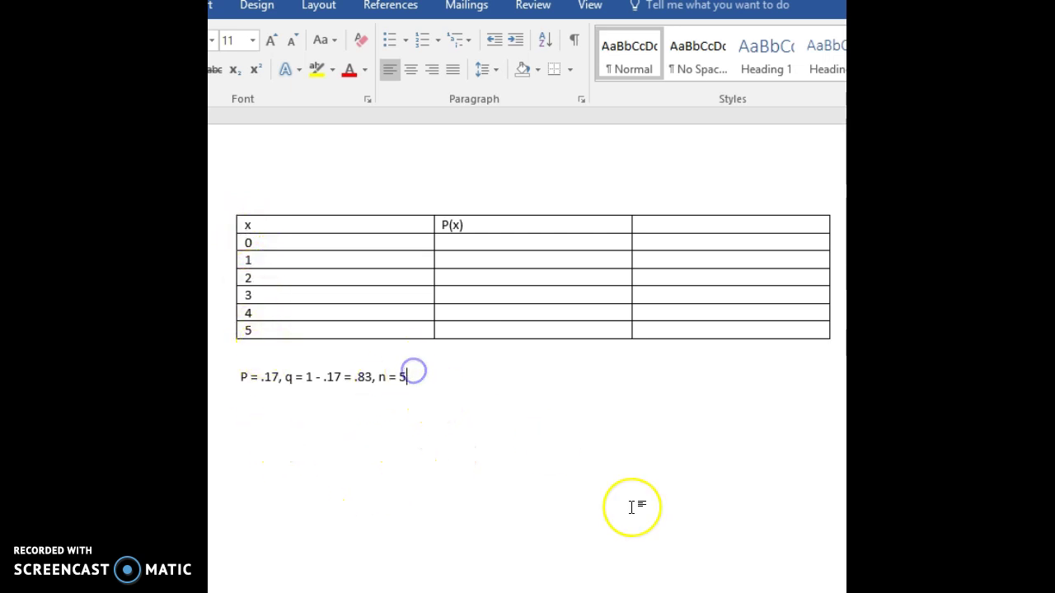
{"action": "key", "text": "Return"}
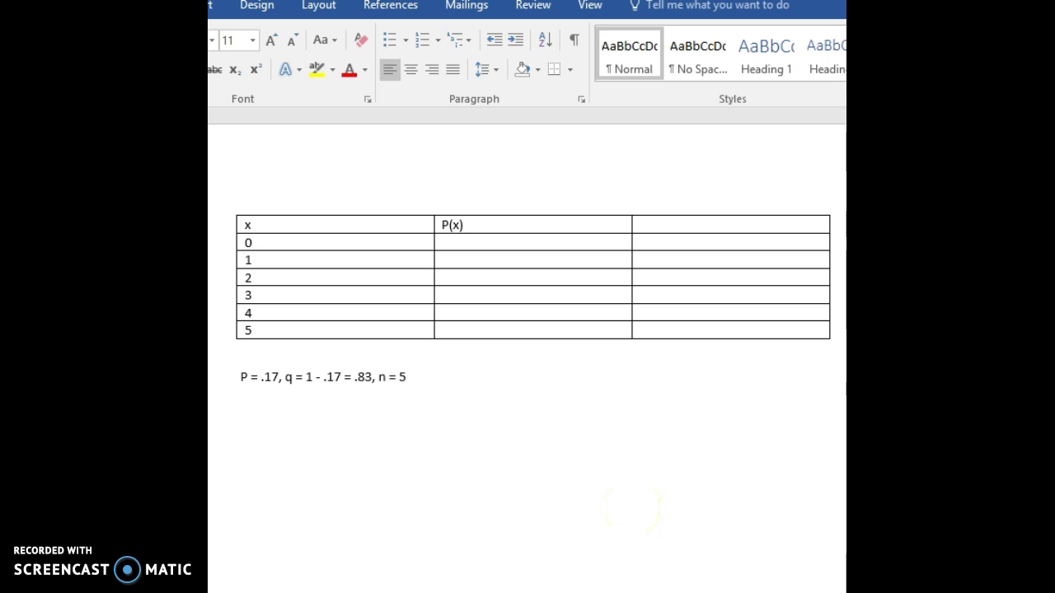
Type P(x = 0) = (5!/0!5!)(.17) on the new line.
{"action": "type", "text": "P(x = 0) ="}
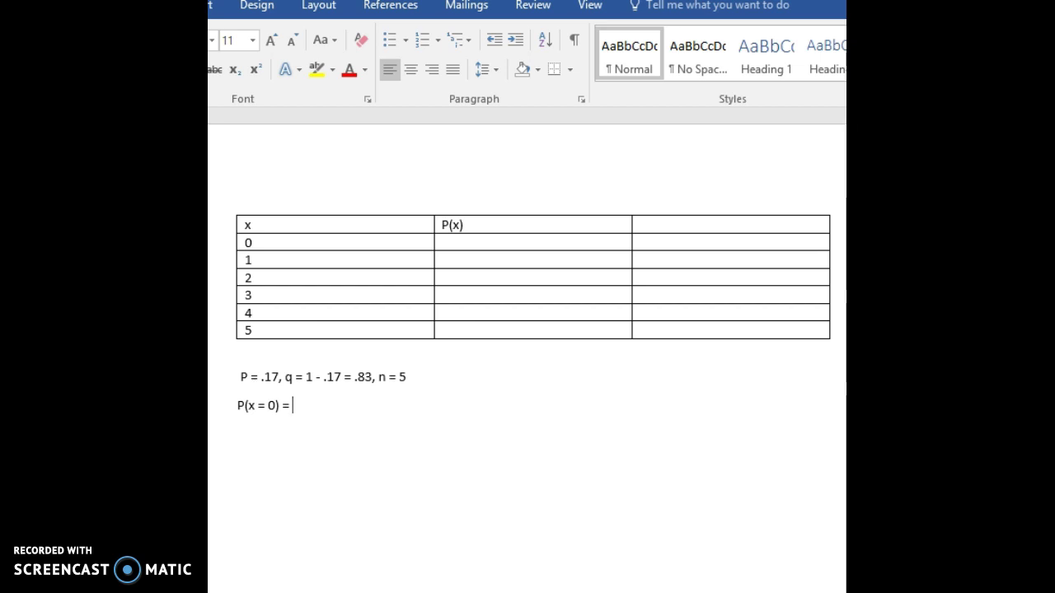
{"action": "type", "text": "(5!/"}
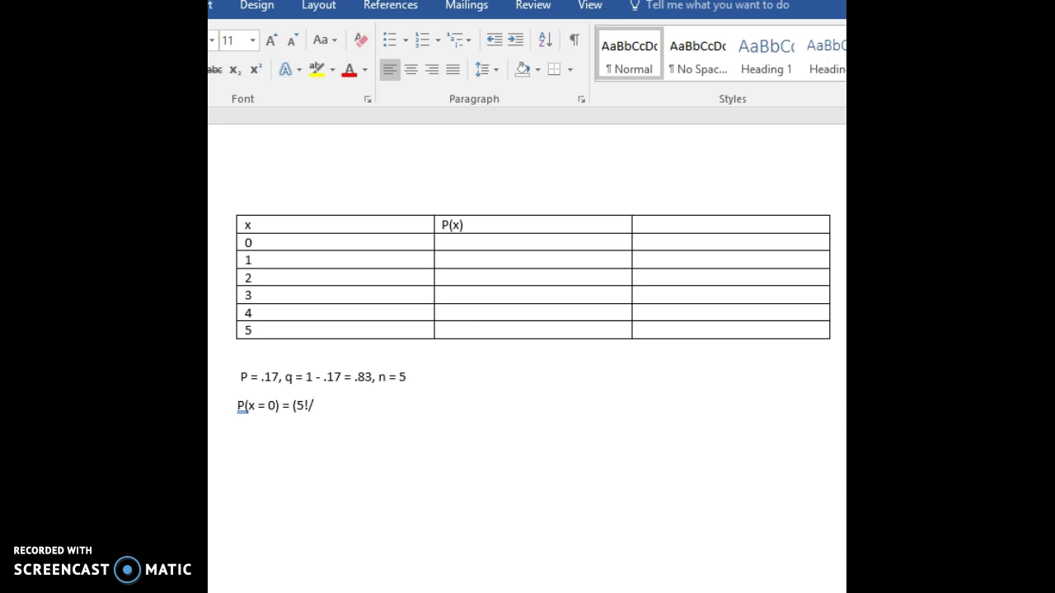
{"action": "type", "text": "0!"}
{"action": "type", "text": "5!)(.17)"}
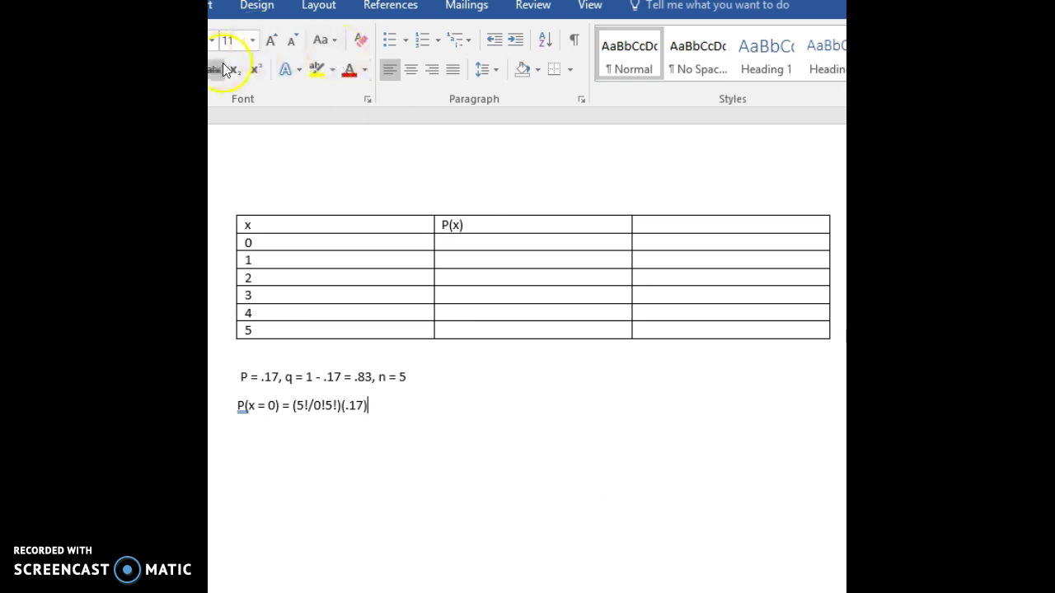
Add superscript 0 after (.17), then (.83) with superscript 5, and begin the '= 1' evaluation.
{"action": "left_click", "coordinate": [254, 70]}
{"action": "type", "text": "0"}
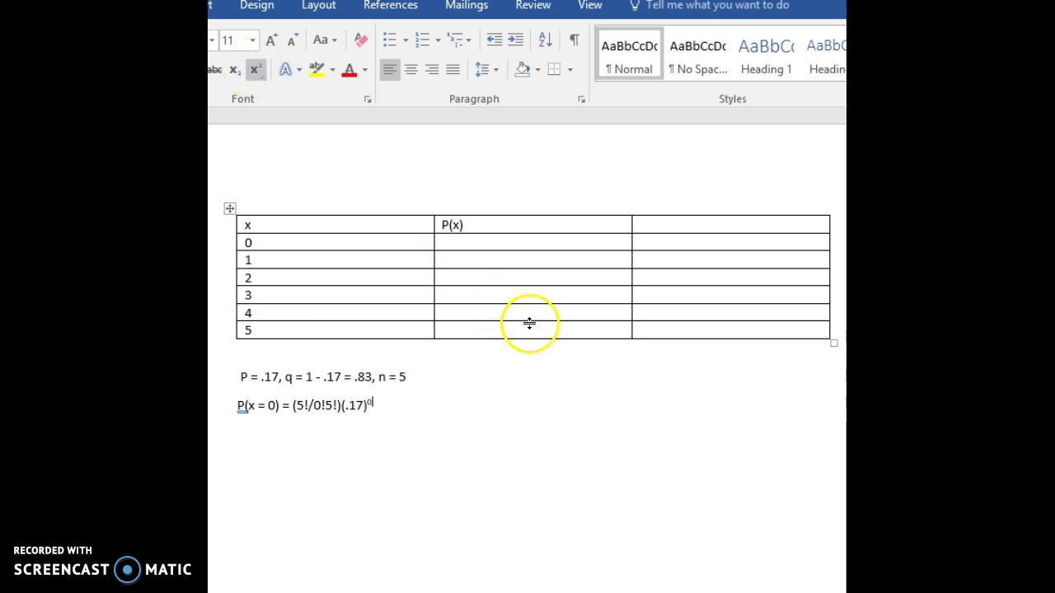
{"action": "left_click", "coordinate": [254, 70]}
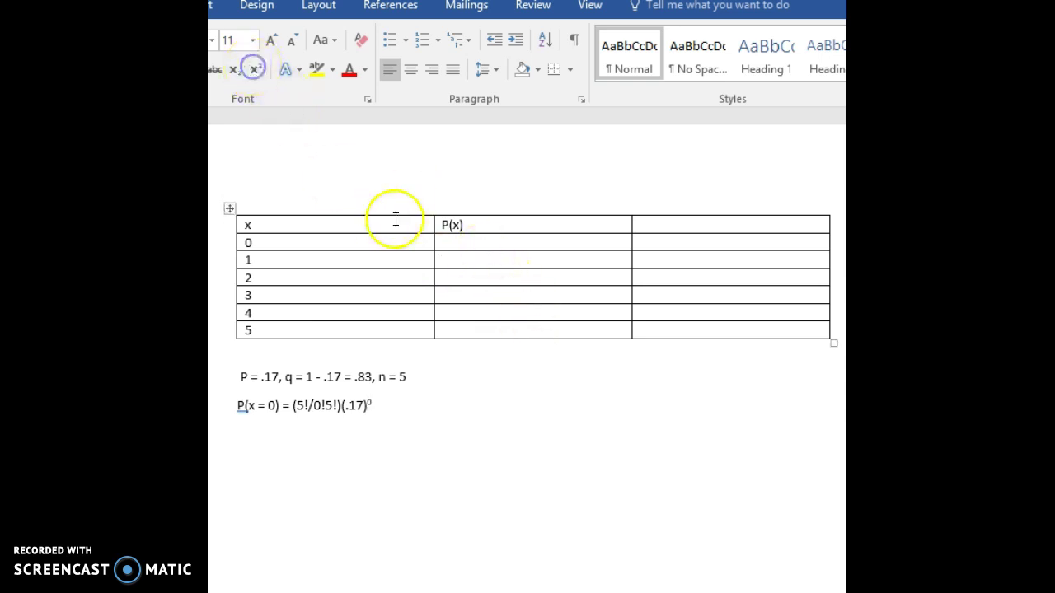
{"action": "type", "text": "(.83)"}
{"action": "left_click", "coordinate": [435, 311]}
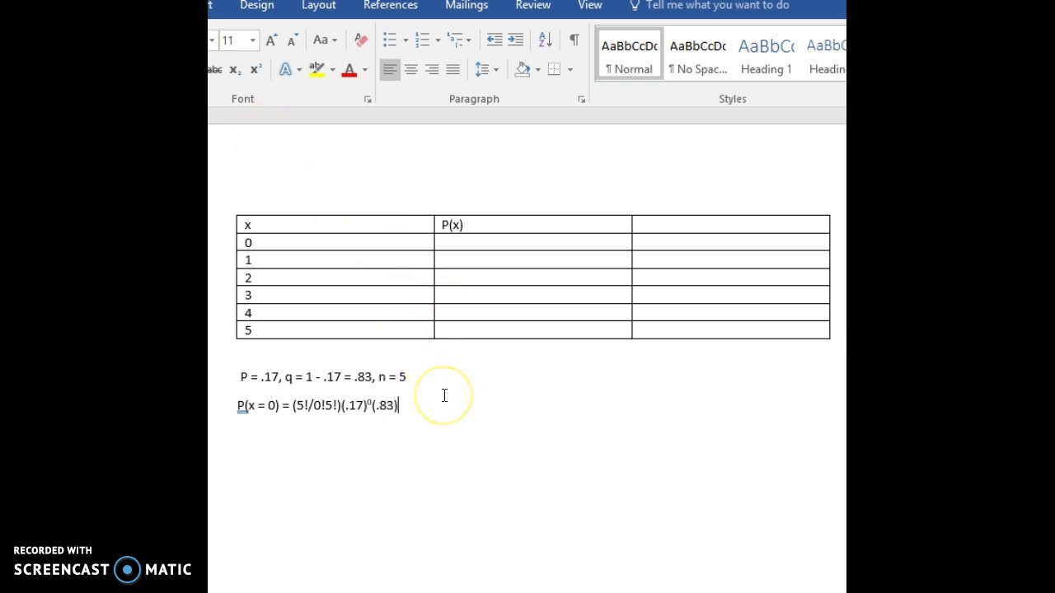
{"action": "left_click", "coordinate": [255, 70]}
{"action": "type", "text": "5"}
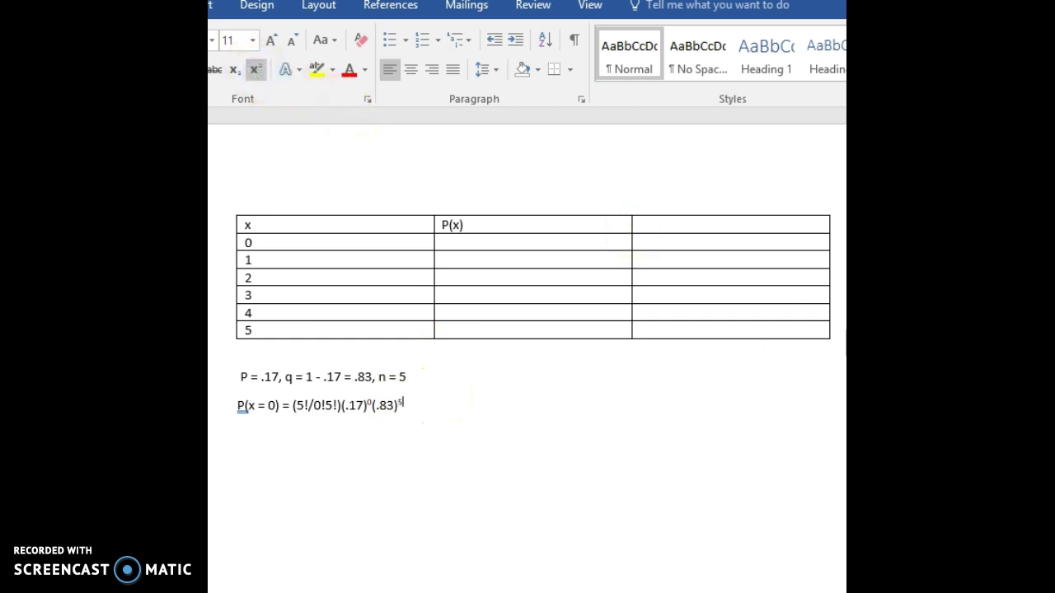
{"action": "left_click", "coordinate": [255, 69]}
{"action": "type", "text": "= 19"}
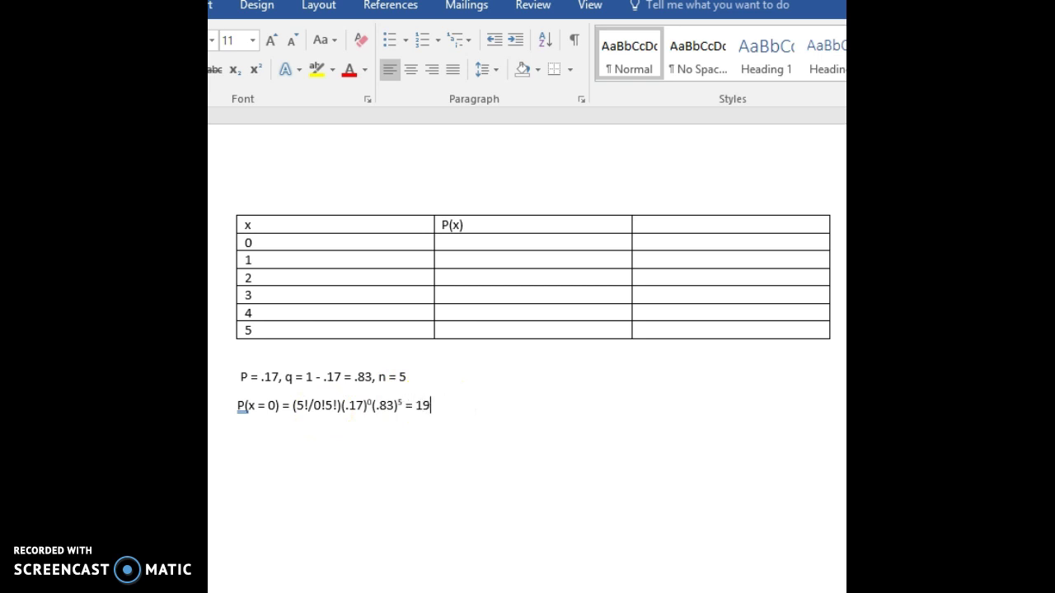
Fix the stray 9 and complete the evaluation as = 1(1)(.3939040643).
{"action": "key", "text": "BackSpace"}
{"action": "type", "text": "(1)"}
{"action": "type", "text": "(.3939040643)"}
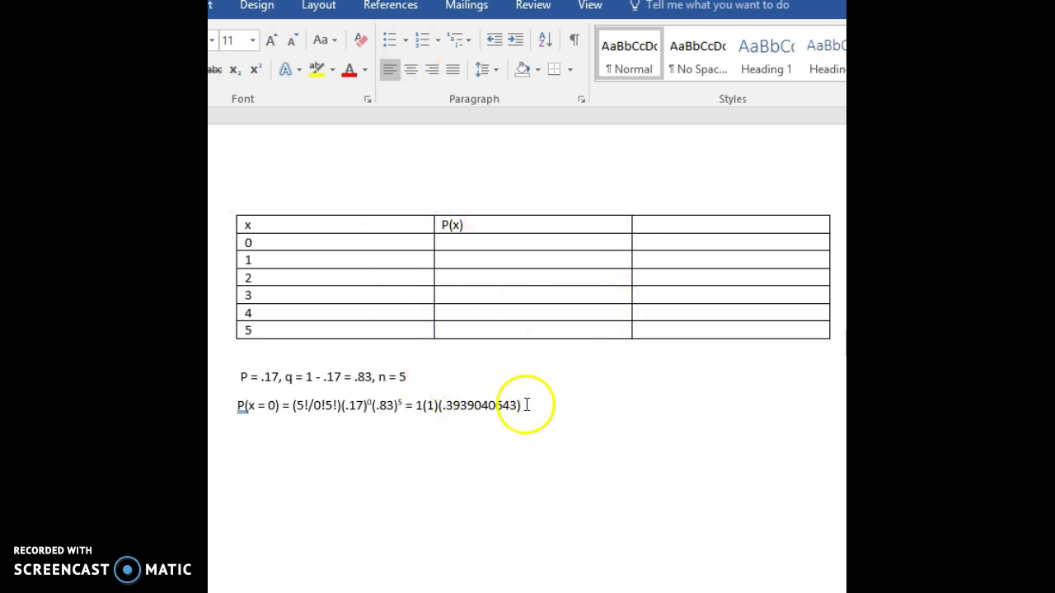
{"action": "key", "text": "Up"}
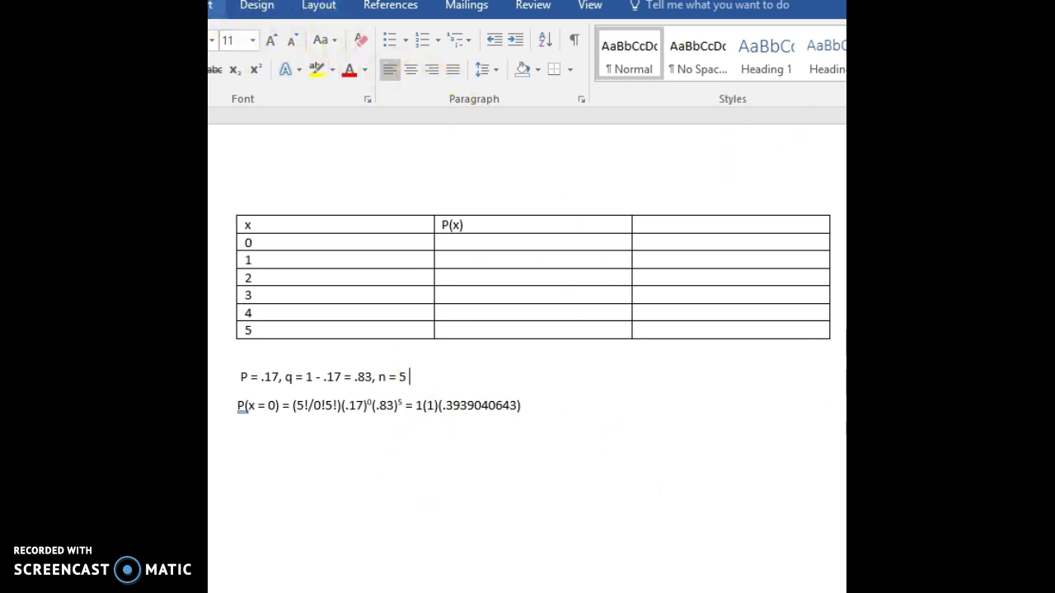
{"action": "left_click", "coordinate": [195, 5]}
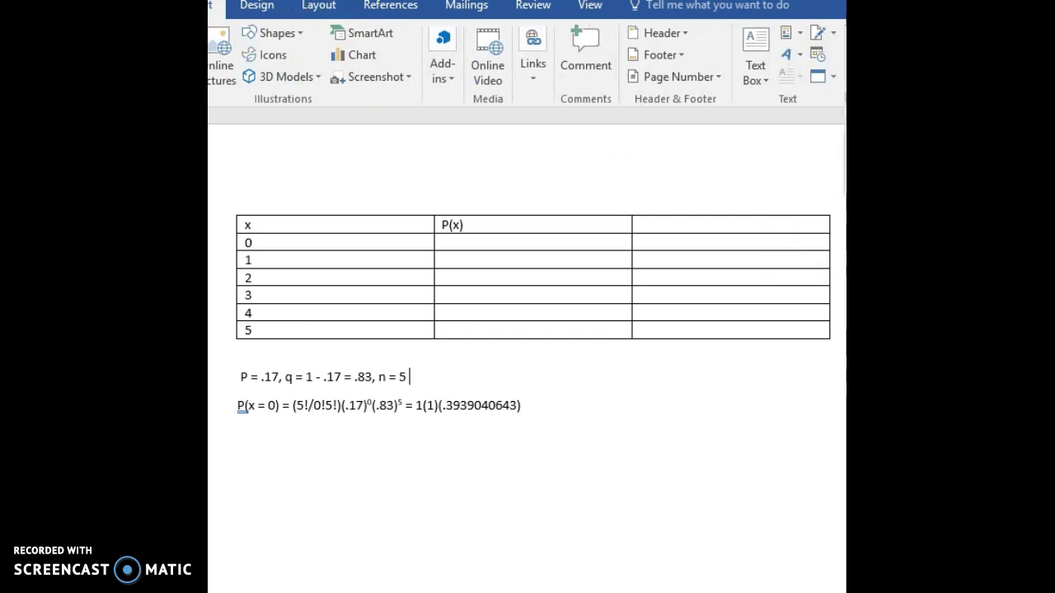
End the P(x = 0) formula with ≈ .3939, removing a misplaced ≈.
{"action": "type", "text": "≈"}
{"action": "left_click", "coordinate": [533, 409]}
{"action": "left_click", "coordinate": [422, 377]}
{"action": "key", "text": "BackSpace"}
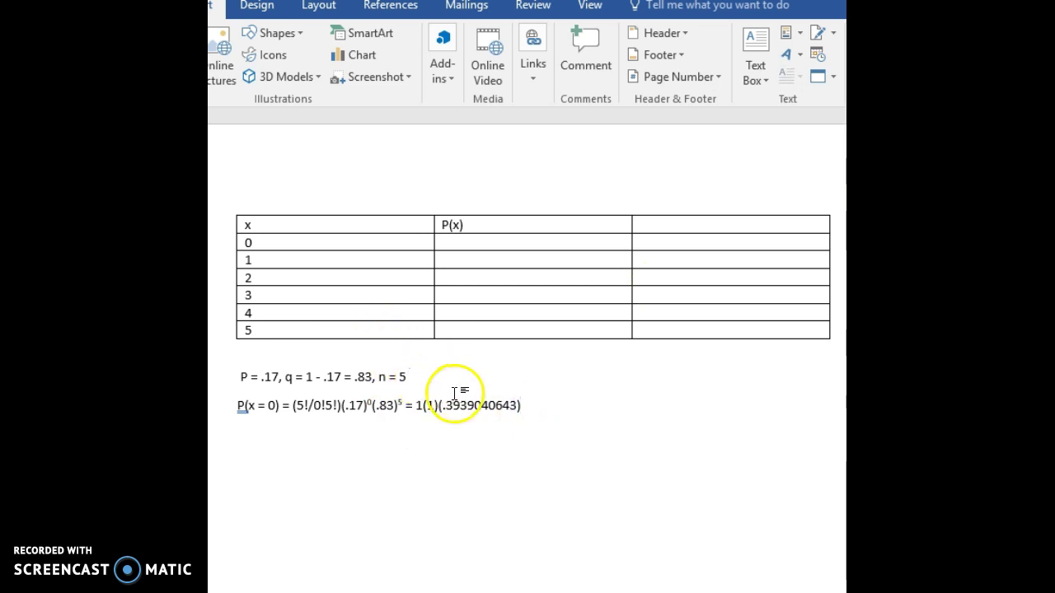
{"action": "left_click", "coordinate": [537, 404]}
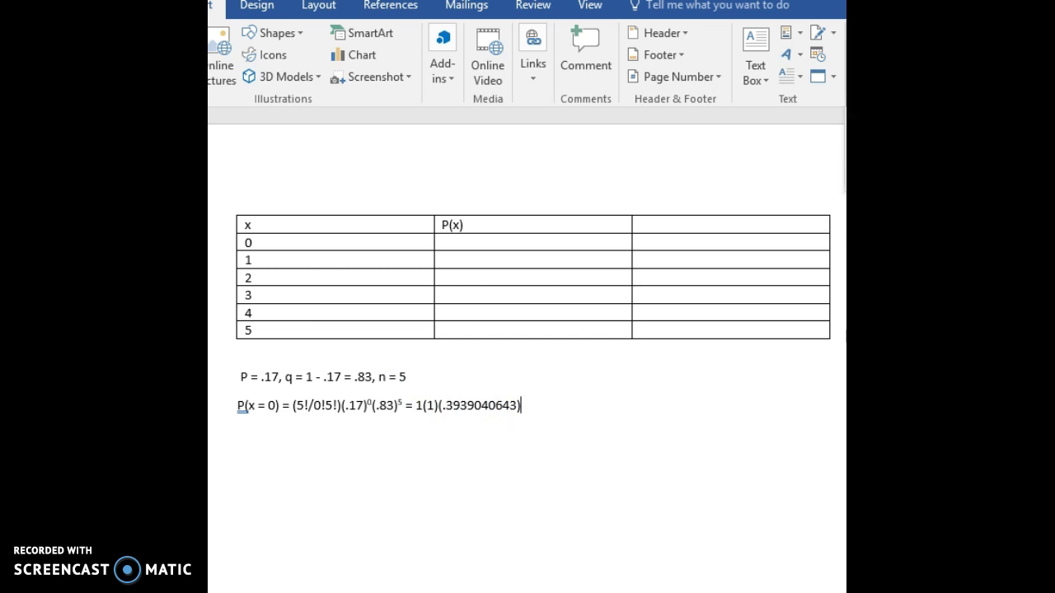
{"action": "type", "text": "≈"}
{"action": "left_click", "coordinate": [551, 390]}
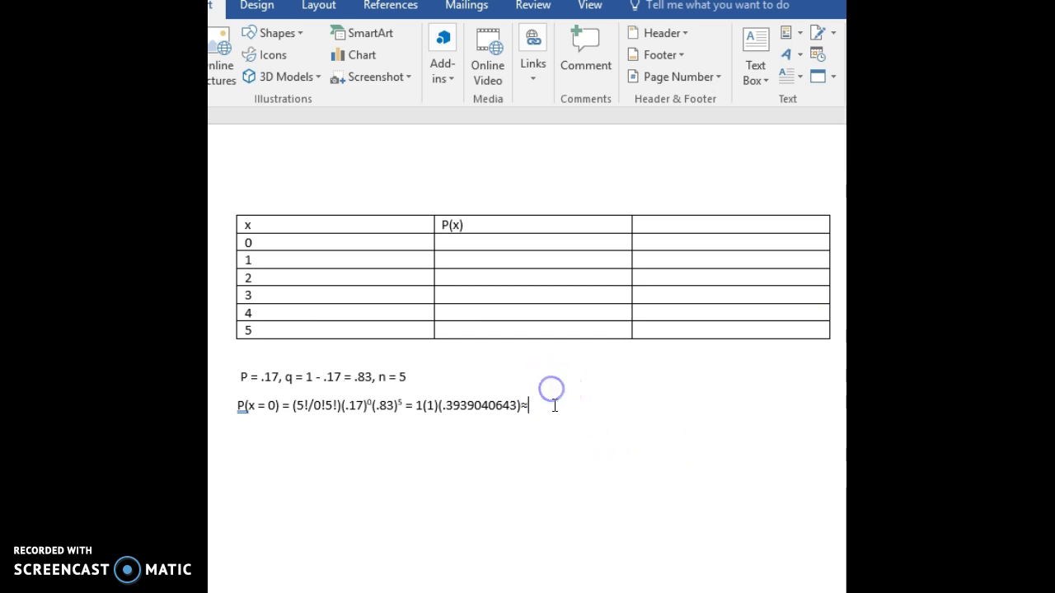
{"action": "type", "text": ".3939"}
Enter .3939 in the x = 0 P(x) cell and start a new line below the formula.
{"action": "left_click", "coordinate": [443, 240]}
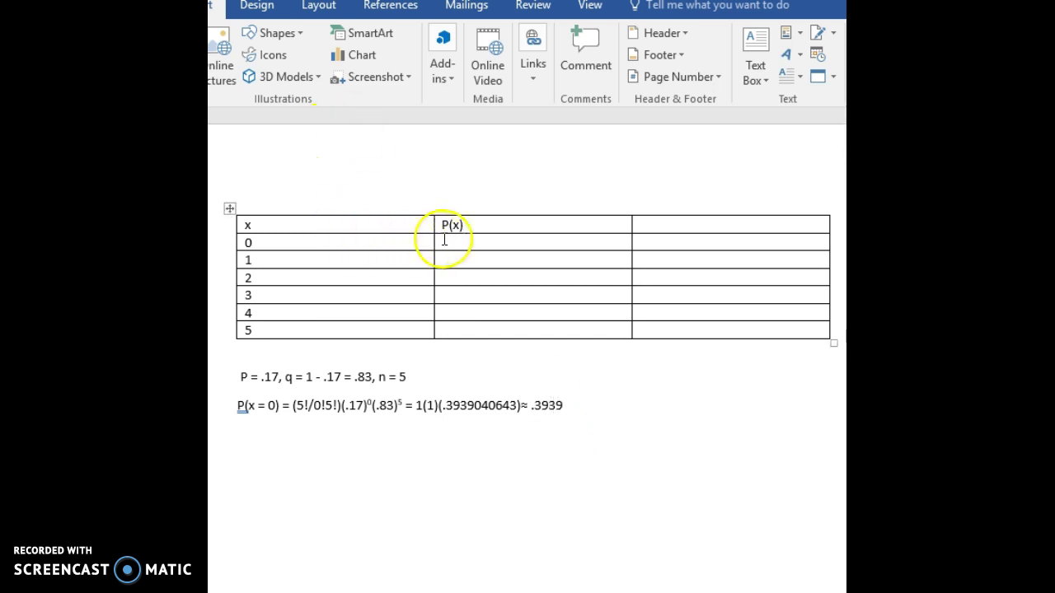
{"action": "type", "text": ".3939"}
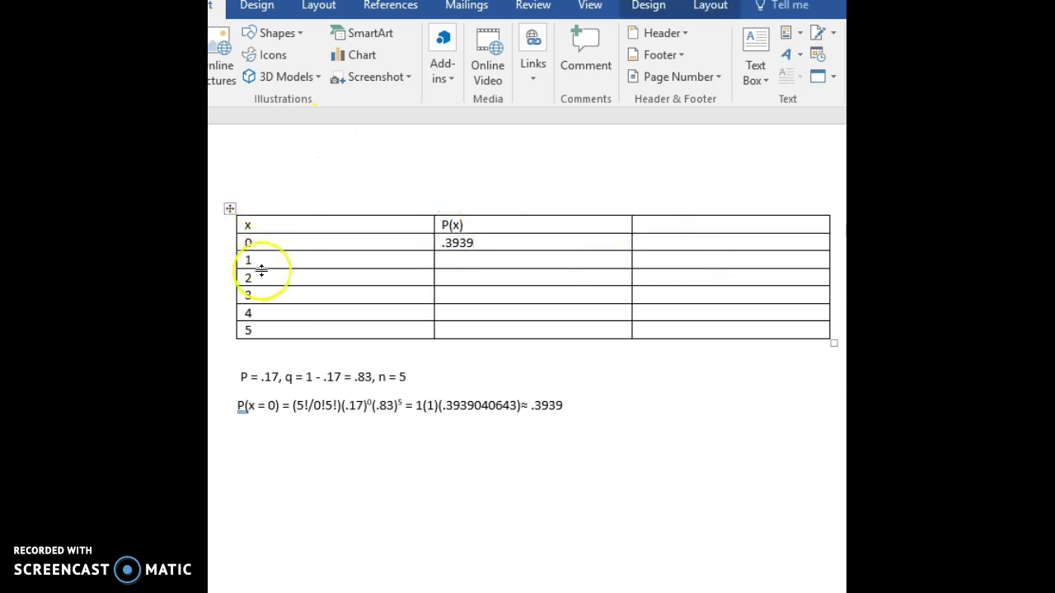
{"action": "left_click", "coordinate": [566, 404]}
{"action": "key", "text": "Return"}
Write P(x = 1) = (5!/1!4!)(.17)(.83 followed by a superscript 4.
{"action": "type", "text": "P(x"}
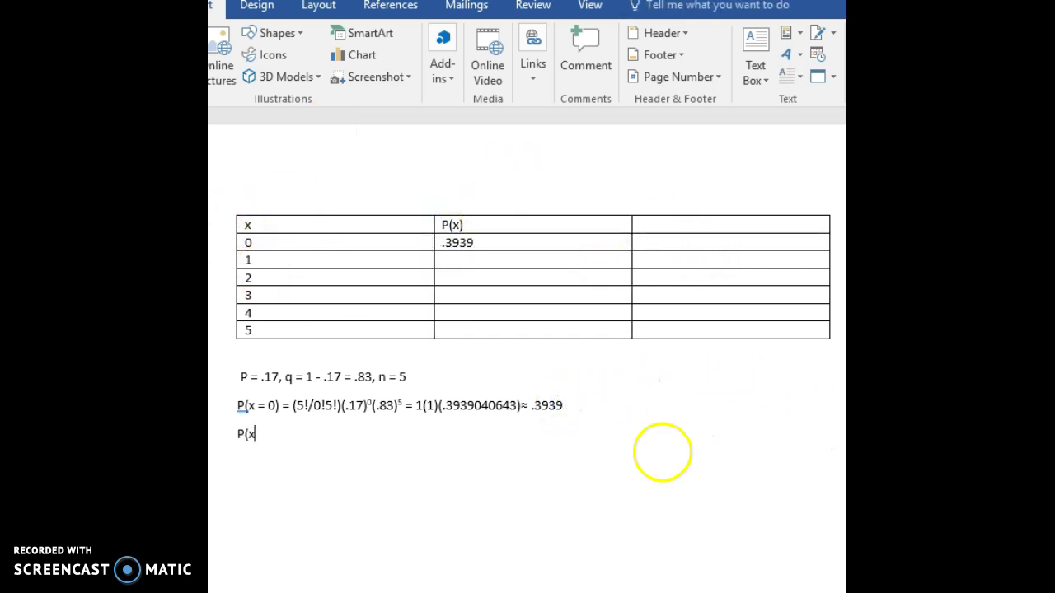
{"action": "type", "text": " = 1"}
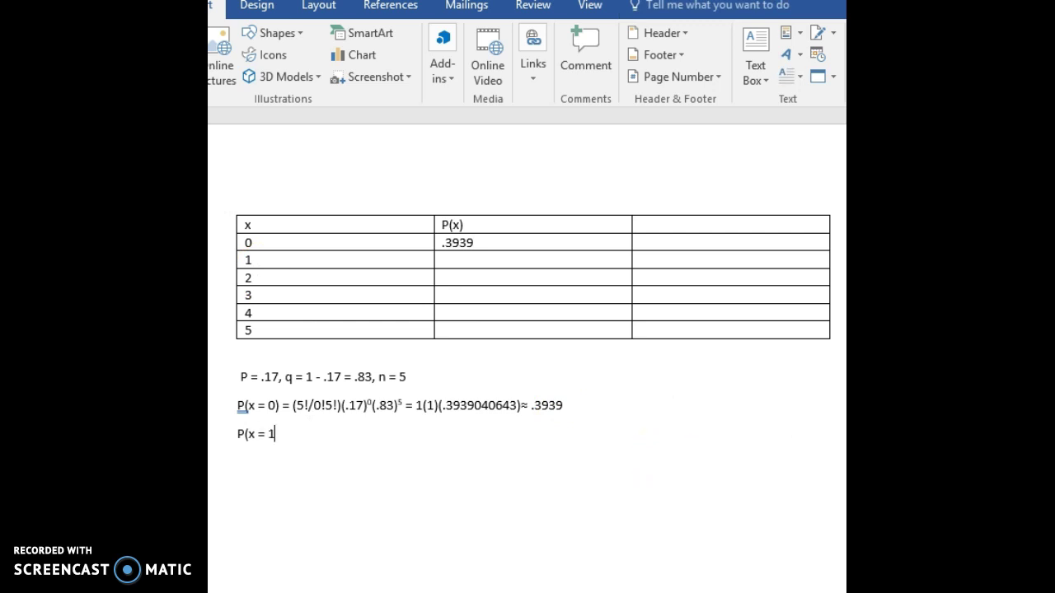
{"action": "type", "text": ") = (5!/1!4!)(.17)"}
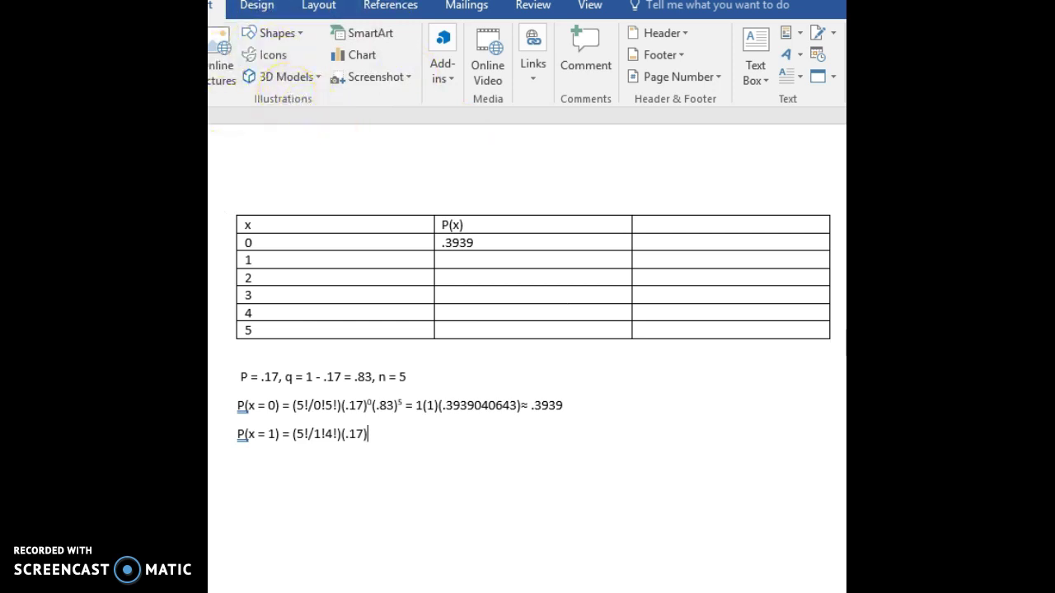
{"action": "key", "text": "ctrl+shift+equal"}
{"action": "key", "text": "BackSpace"}
{"action": "type", "text": "(.83"}
{"action": "scroll", "coordinate": [223, 58], "scroll_direction": "up", "scroll_amount": 1}
{"action": "left_click", "coordinate": [259, 67]}
{"action": "type", "text": "4"}
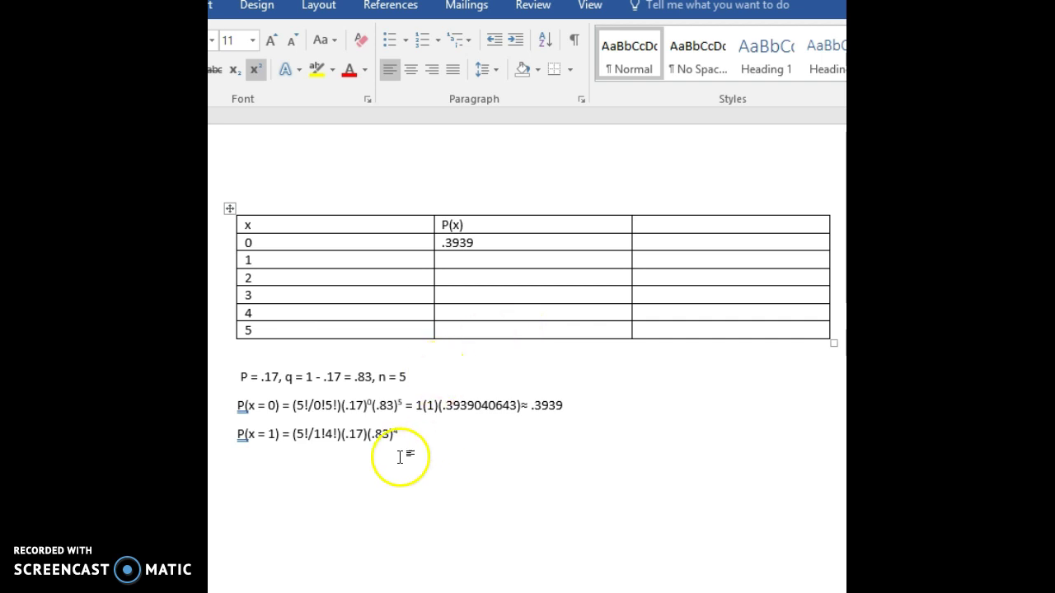